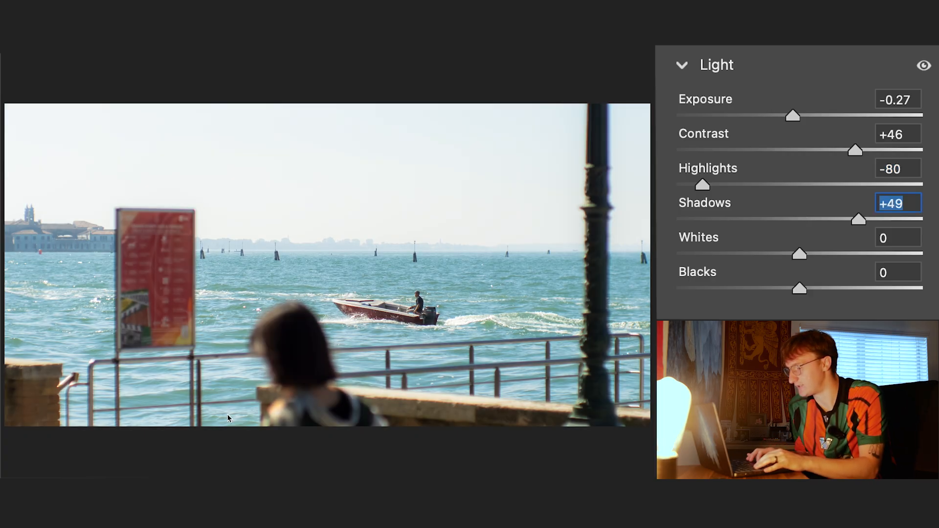
- Set the whites to +24 and the blacks to -31 on the photo of the motorboat behind the railing
{"action": "key", "text": "Tab"}
{"action": "type", "text": "24"}
{"action": "key", "text": "Return"}
{"action": "key", "text": "Tab"}
{"action": "type", "text": "-31"}
{"action": "key", "text": "Return"}
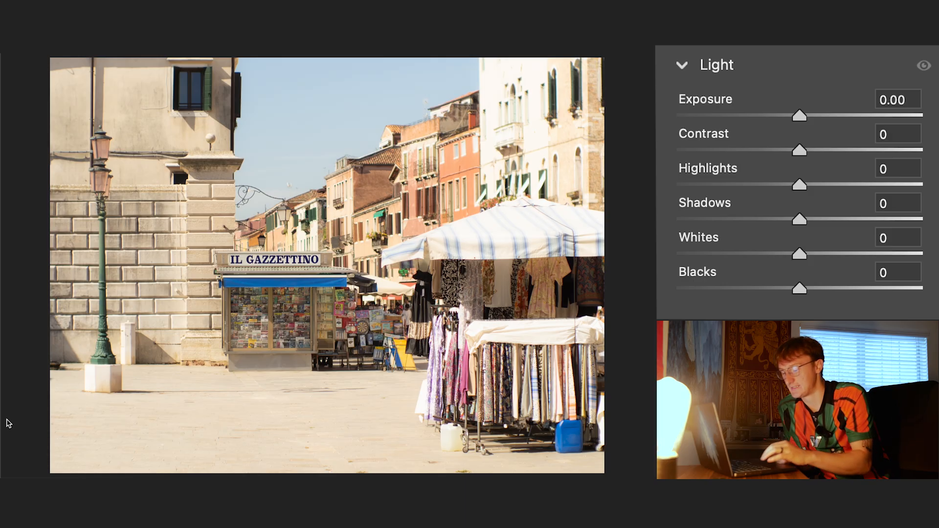
- Lower the exposure to -0.45 on the photo of the Il Gazzettino kiosk and market stall
{"action": "key", "text": "Down"}
{"action": "key", "text": "Down"}
{"action": "key", "text": "Down"}
{"action": "key", "text": "Down"}
{"action": "key", "text": "Down"}
{"action": "key", "text": "Down"}
{"action": "key", "text": "Down"}
{"action": "key", "text": "Down"}
{"action": "key", "text": "Down"}
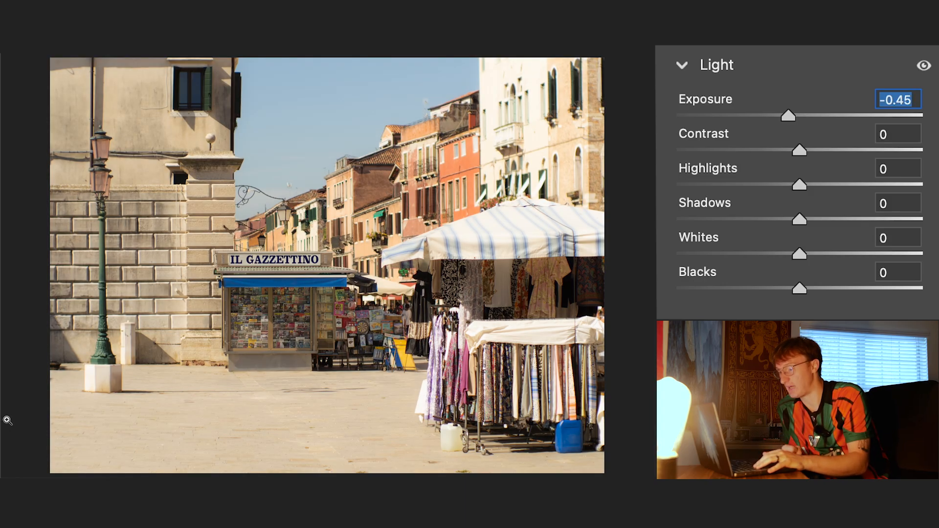
- Set the kiosk photo's contrast to +46 and its highlights to -88
{"action": "key", "text": "Tab"}
{"action": "type", "text": "46"}
{"action": "key", "text": "Return"}
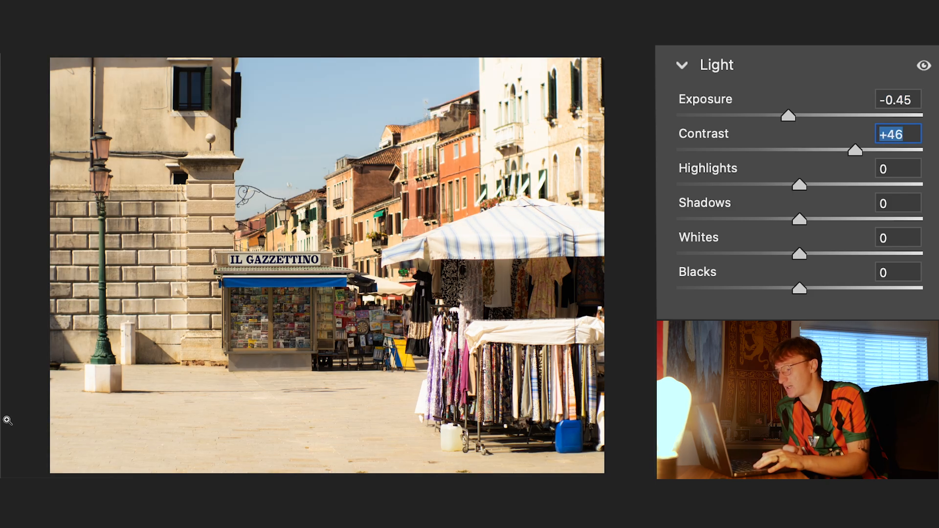
{"action": "key", "text": "Tab"}
{"action": "type", "text": "-88"}
{"action": "key", "text": "Return"}
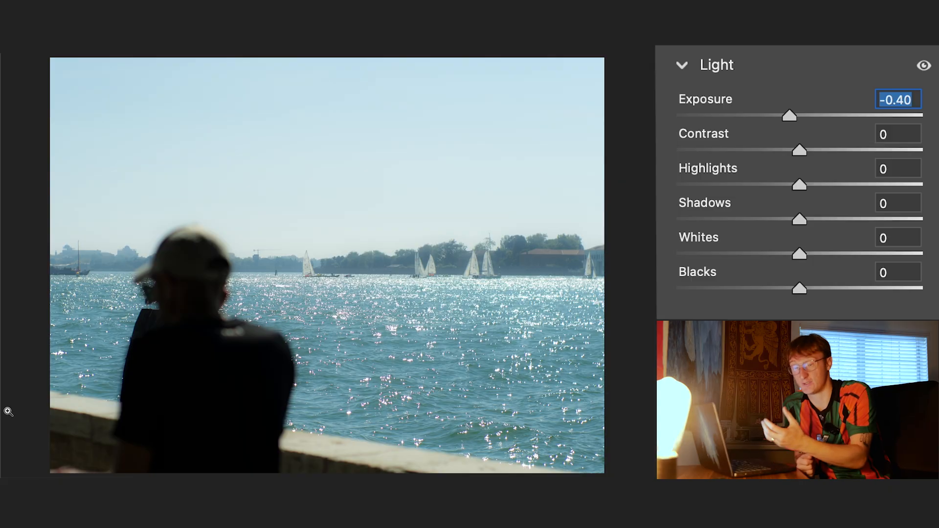
- Set the contrast to +46 on the photo of the man in a cap facing the sailboats
{"action": "key", "text": "Tab"}
{"action": "type", "text": "46"}
{"action": "key", "text": "Return"}
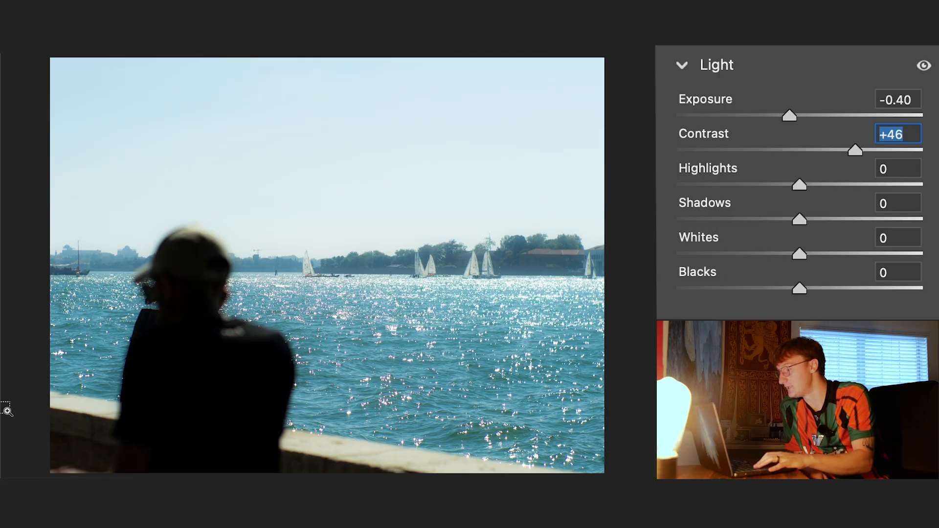
- Set the sailboat photo's highlights to -64 and its shadows to +58
{"action": "key", "text": "Tab"}
{"action": "type", "text": "-64"}
{"action": "key", "text": "Return"}
{"action": "key", "text": "Tab"}
{"action": "type", "text": "58"}
{"action": "key", "text": "Return"}
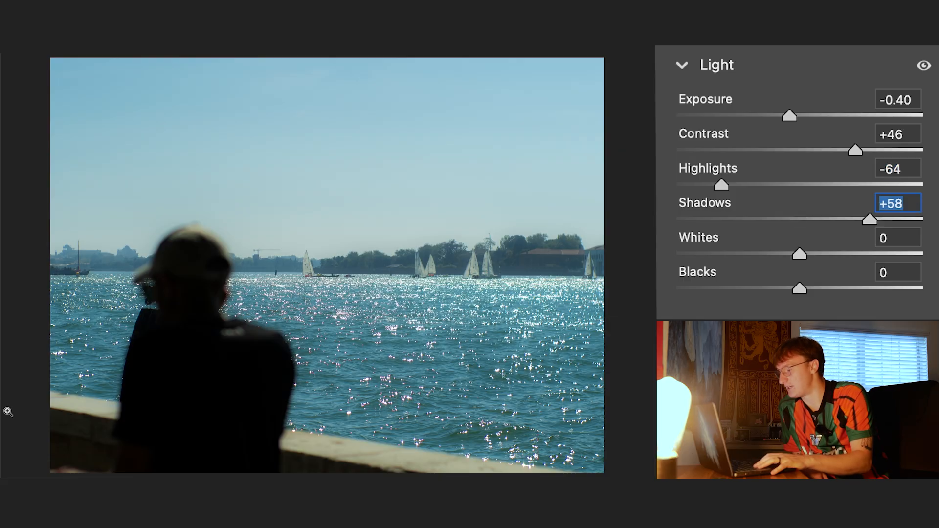
- Set the sailboat photo's whites to +24 and its blacks to -31
{"action": "key", "text": "Tab"}
{"action": "type", "text": "24"}
{"action": "key", "text": "Return"}
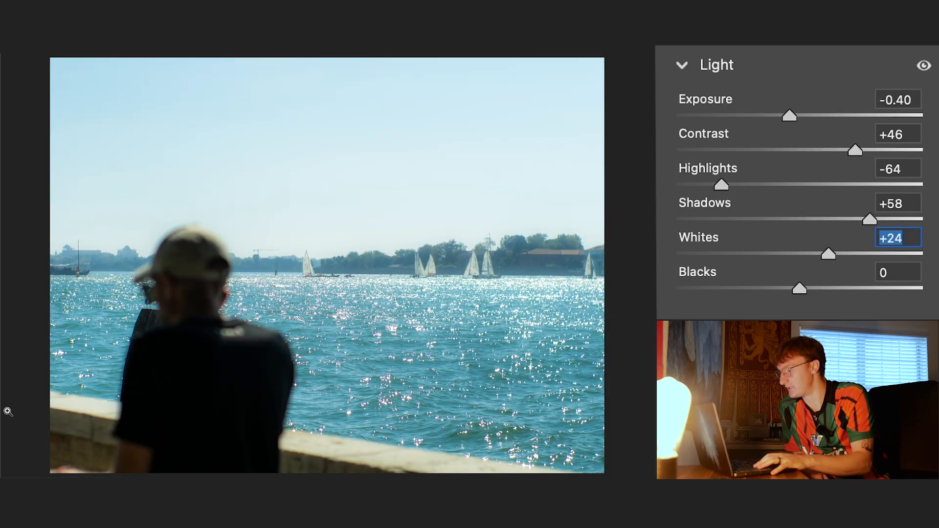
{"action": "key", "text": "Tab"}
{"action": "type", "text": "-31"}
{"action": "key", "text": "Return"}
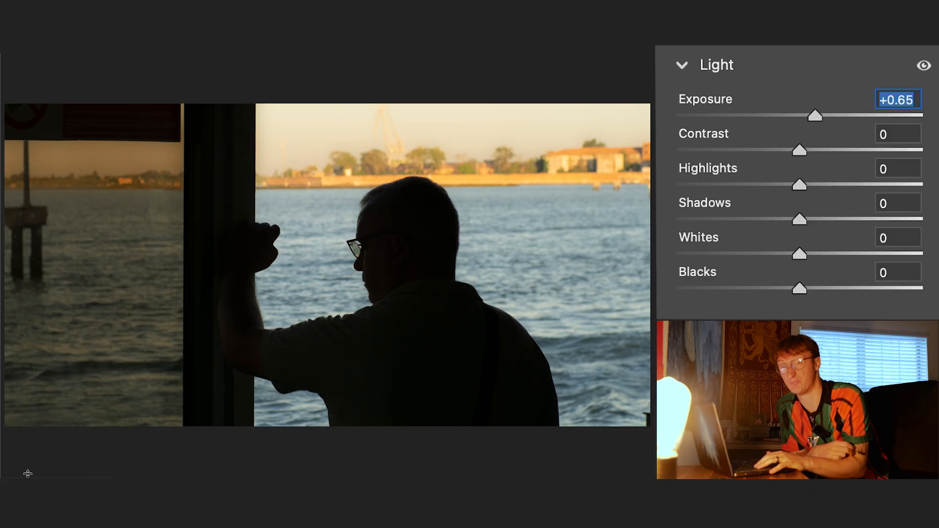
- Set the contrast to +46 and the highlights to +14 on the photo of the man with glasses leaning by the water
{"action": "key", "text": "Tab"}
{"action": "type", "text": "46"}
{"action": "key", "text": "Return"}
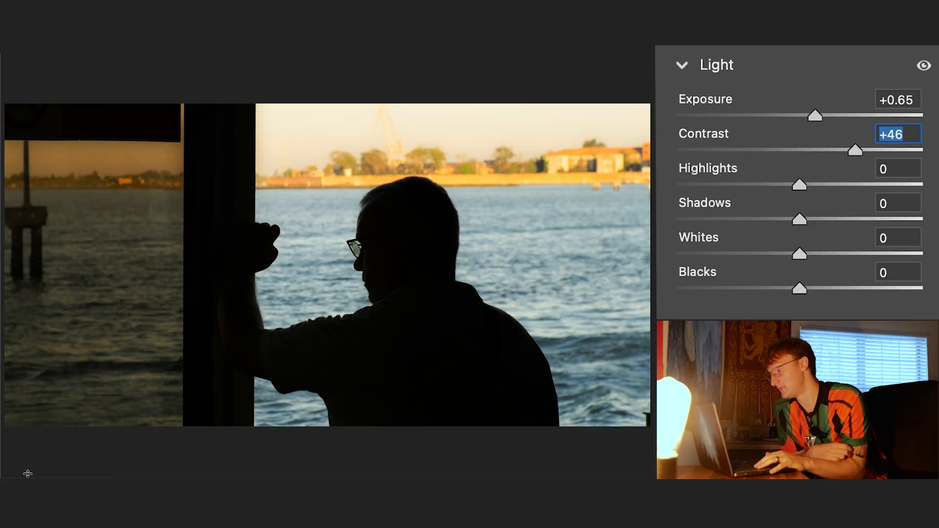
{"action": "key", "text": "Tab"}
{"action": "type", "text": "14"}
{"action": "key", "text": "Return"}
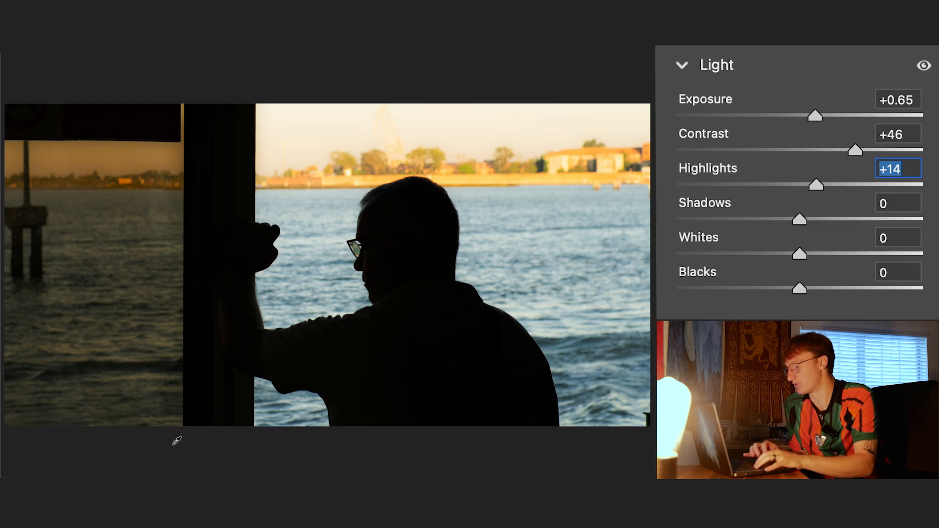
- Raise the shadows to +60 on the photo of the leaning man
{"action": "key", "text": "Tab"}
{"action": "type", "text": "60"}
{"action": "key", "text": "Return"}
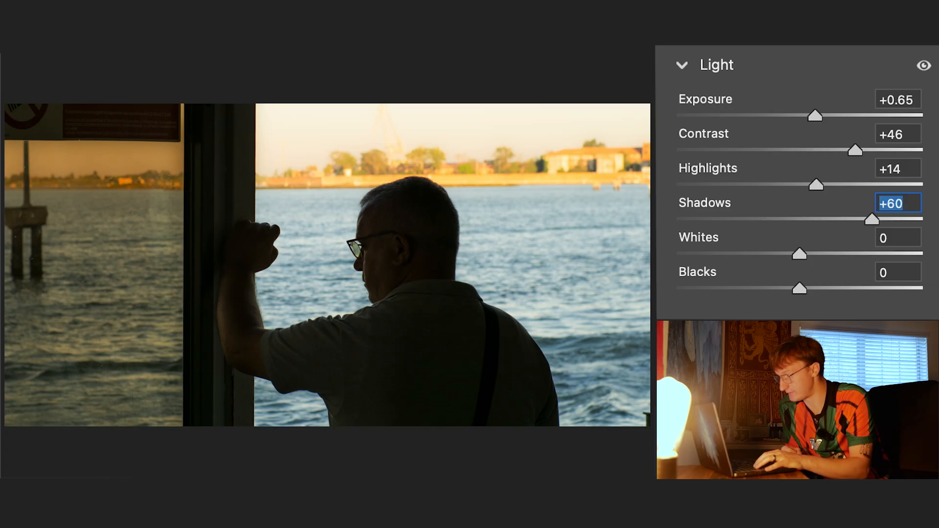
- Set the whites to +24 and the blacks to -31 on the photo of the leaning man
{"action": "key", "text": "Tab"}
{"action": "type", "text": "24"}
{"action": "key", "text": "Return"}
{"action": "key", "text": "Tab"}
{"action": "type", "text": "-31"}
{"action": "key", "text": "Return"}
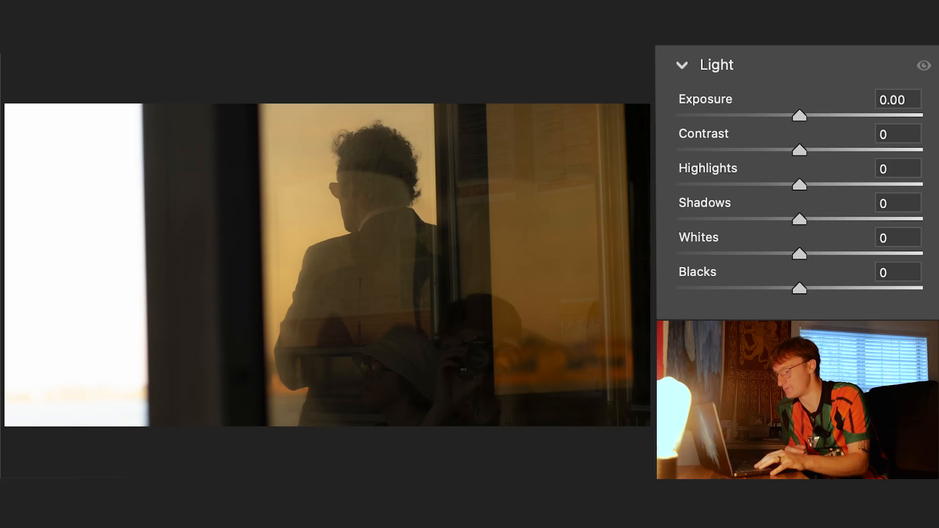
- Set the contrast to +46 and the highlights to -79 on the photo of the silhouette behind amber glass
{"action": "left_click_drag", "start_coordinate": [800, 150], "coordinate": [855, 150]}
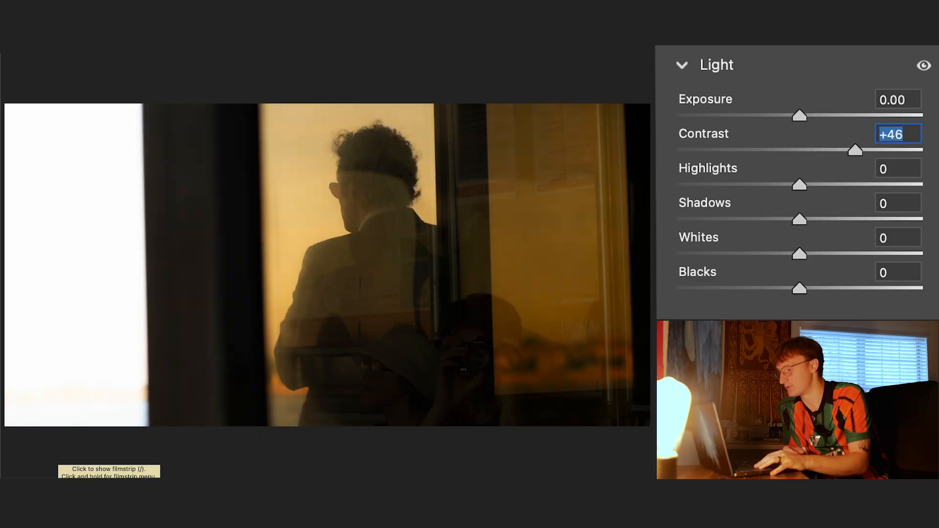
{"action": "key", "text": "Tab"}
{"action": "type", "text": "-79"}
{"action": "key", "text": "Return"}
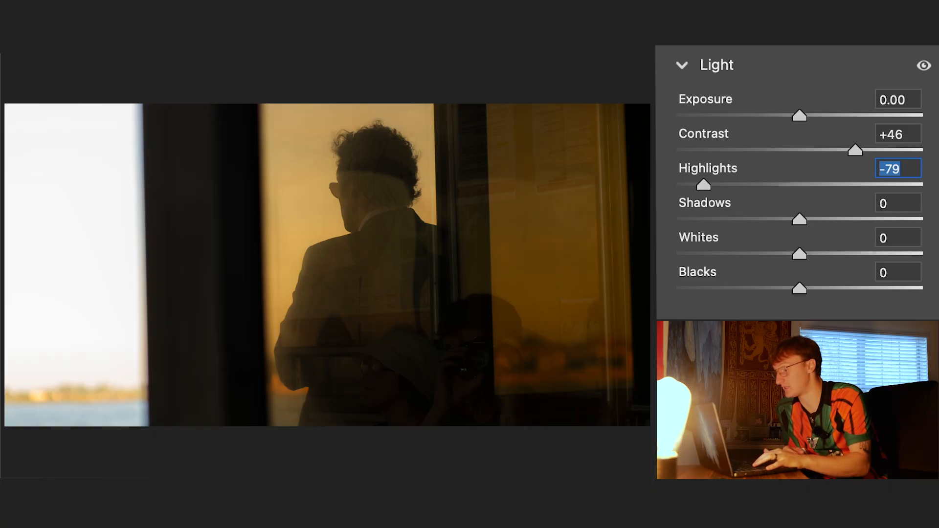
- Set the amber silhouette photo's shadows to -10 and its whites to +49
{"action": "key", "text": "Tab"}
{"action": "type", "text": "-10"}
{"action": "key", "text": "Return"}
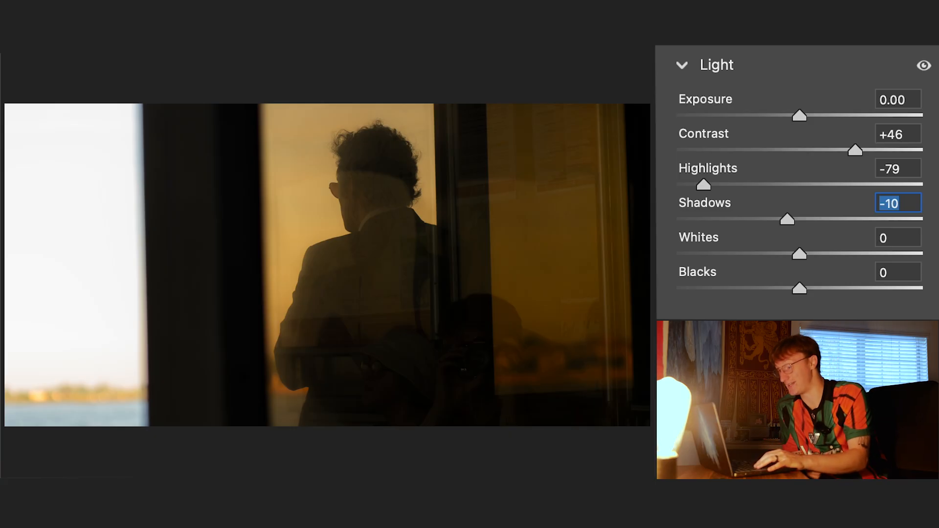
{"action": "key", "text": "Tab"}
{"action": "type", "text": "49"}
{"action": "key", "text": "Return"}
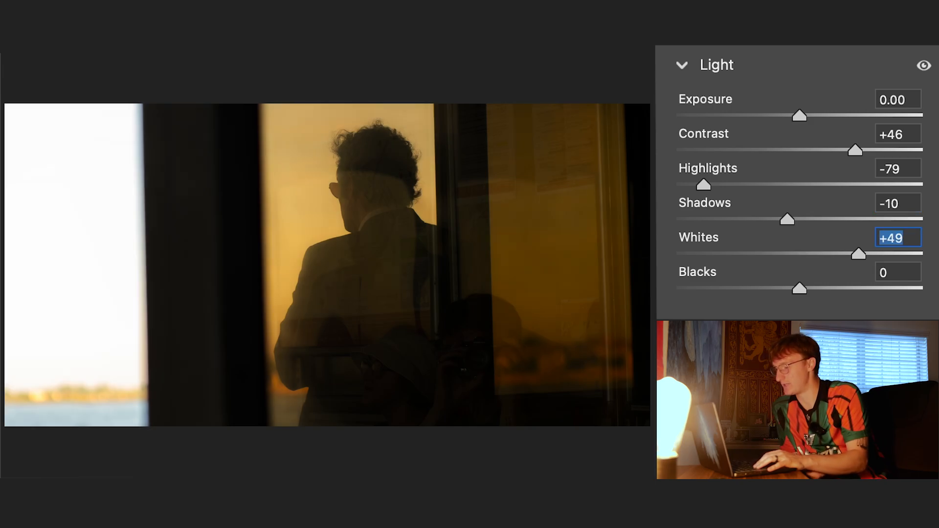
- Lower the amber silhouette photo's blacks to -31
{"action": "key", "text": "Tab"}
{"action": "type", "text": "-31"}
{"action": "key", "text": "Return"}
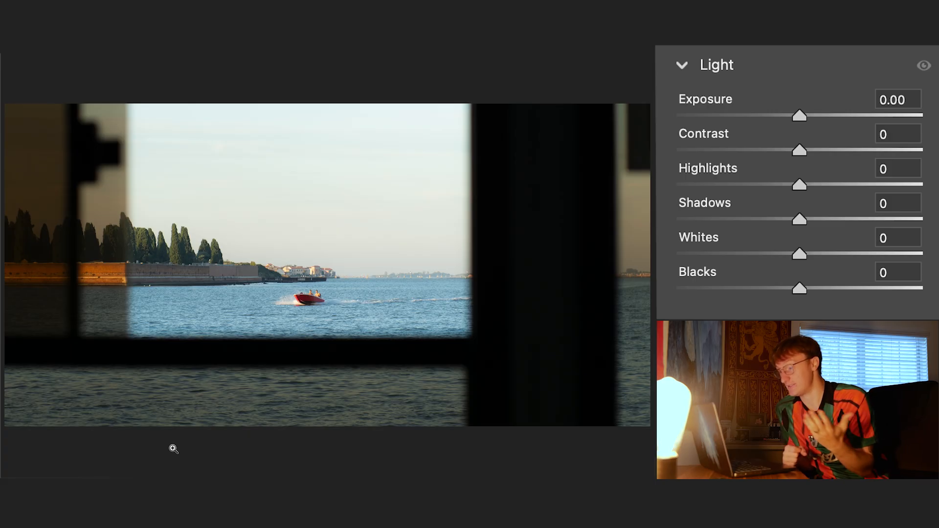
- Adjust the light on the photo of the red boat framed by a window: contrast +46, highlights -84, shadows +71
{"action": "key", "text": "super+shift+z"}
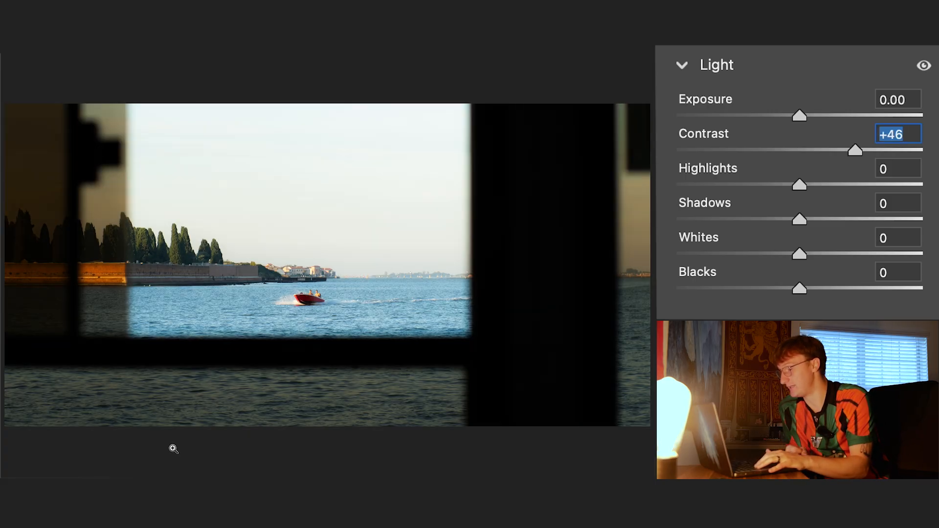
{"action": "key", "text": "super+shift+z"}
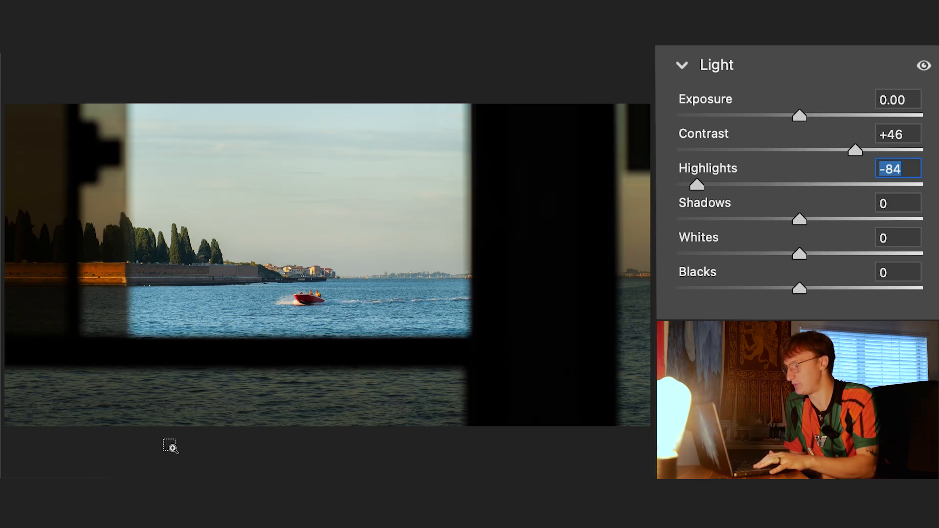
{"action": "key", "text": "super+shift+z"}
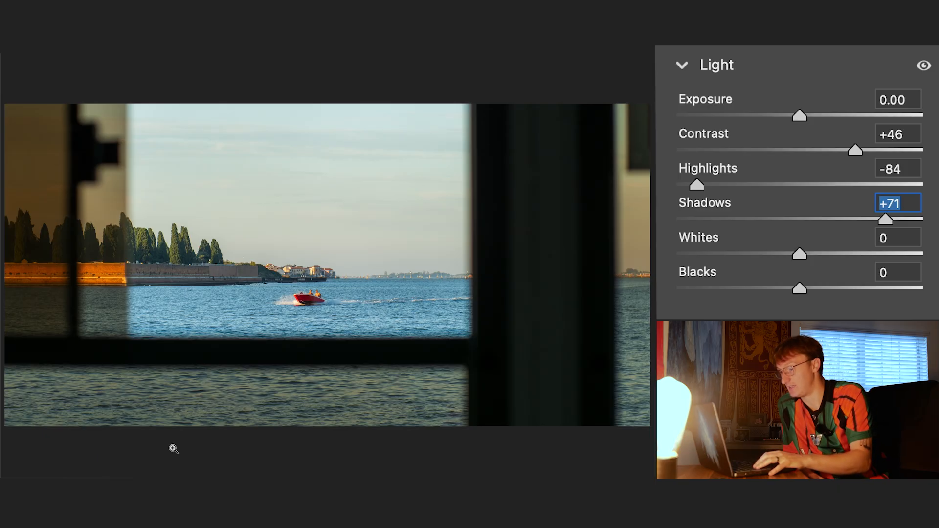
{"action": "key", "text": "super+shift+z"}
{"action": "key", "text": "super+shift+z"}
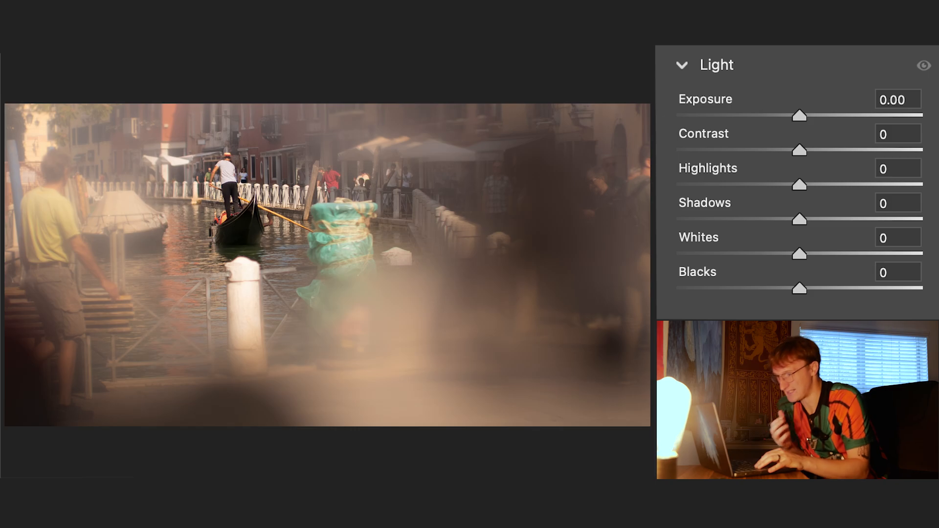
- Set the contrast to +41 and the highlights to -48 on the gondola photo
{"action": "left_click_drag", "start_coordinate": [799, 150], "coordinate": [849, 150]}
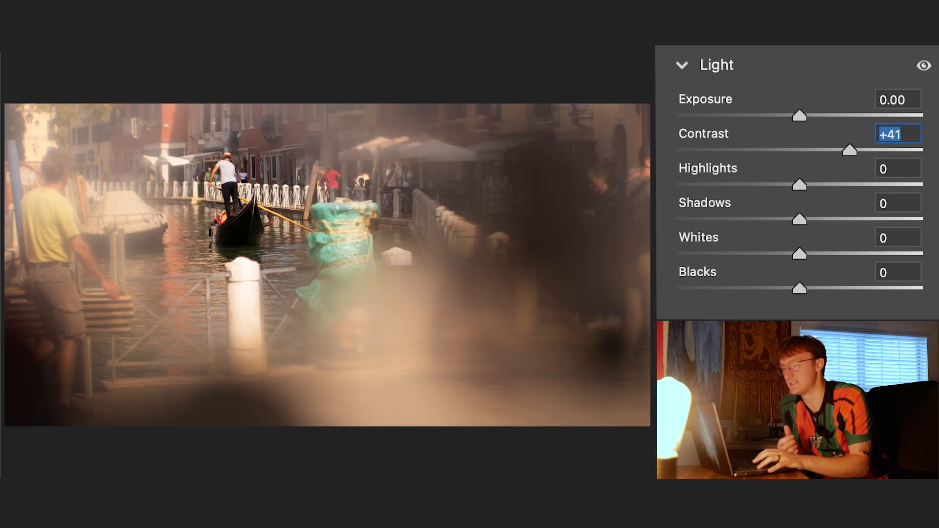
{"action": "left_click_drag", "start_coordinate": [799, 184], "coordinate": [742, 184]}
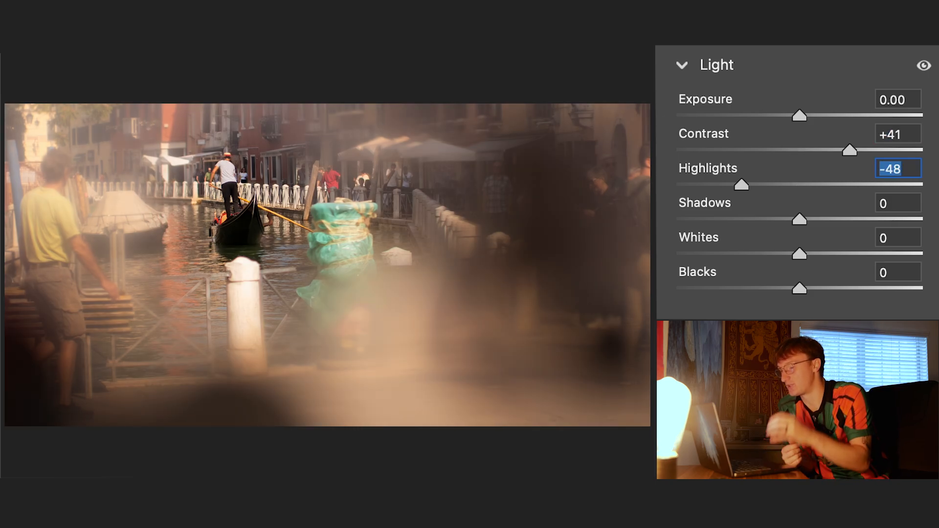